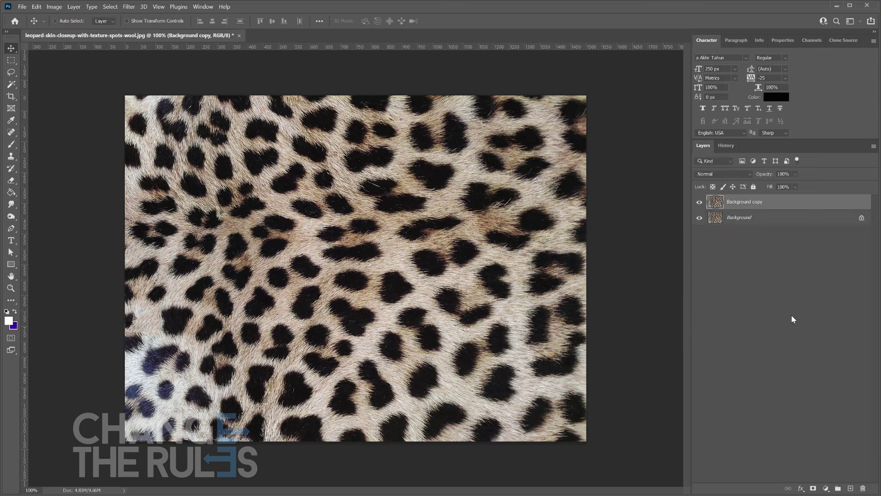
- Add a white (ffffff) Solid Color fill layer directly above the Background layer
{"action": "left_click", "coordinate": [788, 221]}
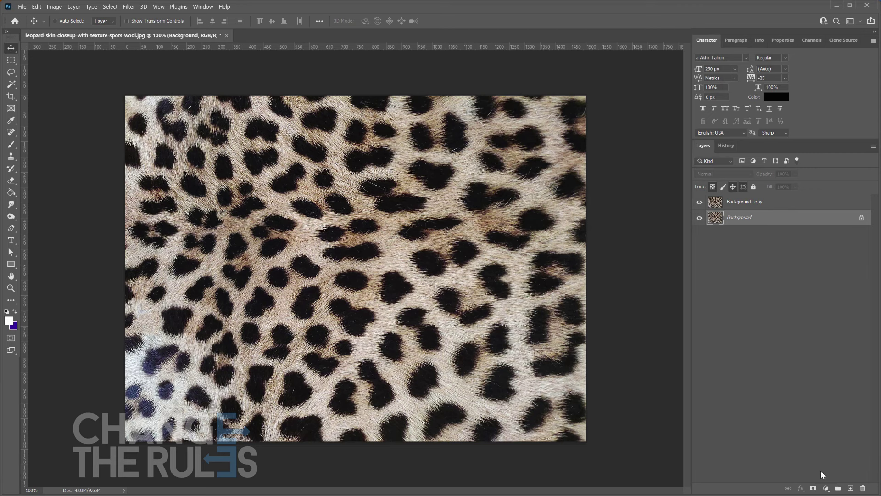
{"action": "left_click", "coordinate": [826, 488]}
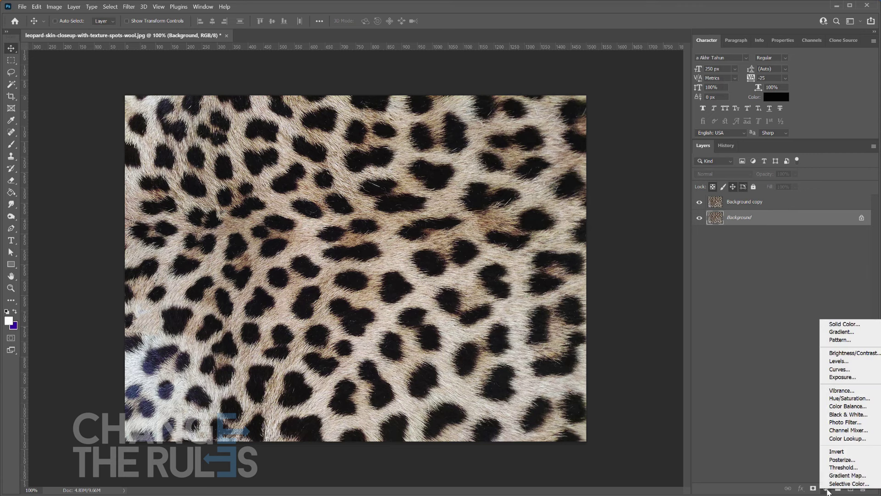
{"action": "left_click", "coordinate": [837, 325]}
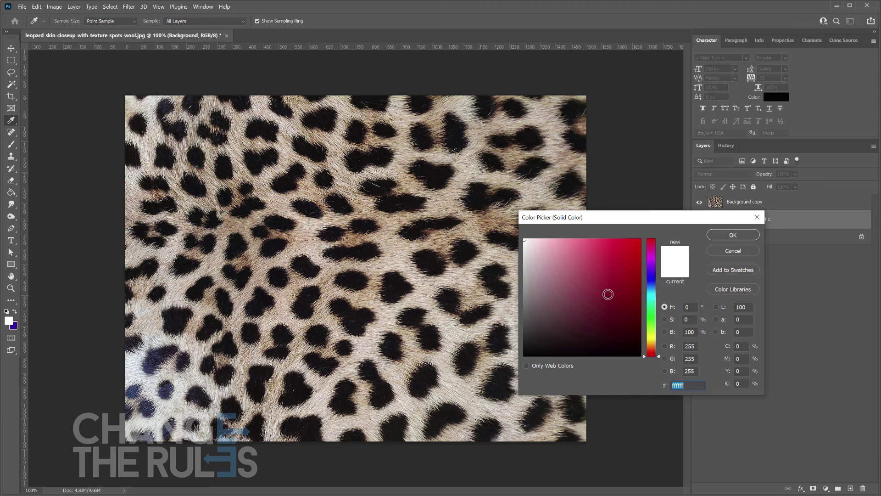
{"action": "left_click_drag", "start_coordinate": [535, 256], "coordinate": [518, 231]}
{"action": "left_click", "coordinate": [733, 236]}
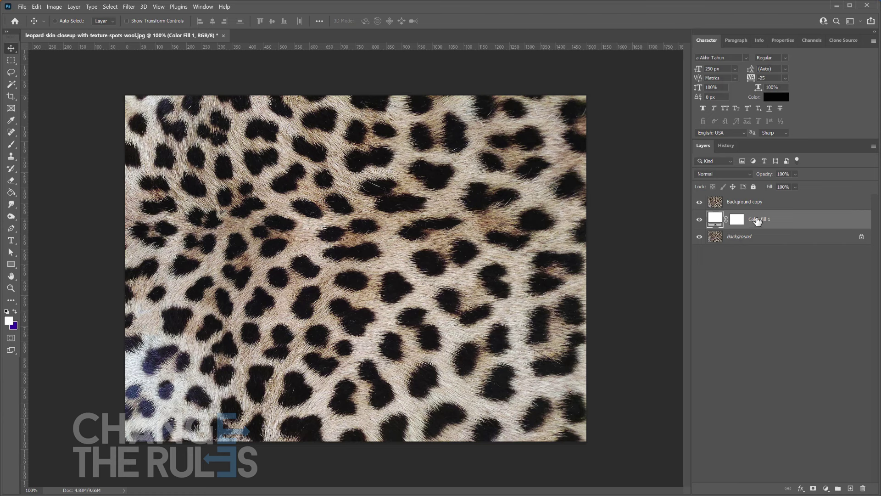
- Create a horizontal text layer reading "rawr!" above the Background copy layer
{"action": "left_click", "coordinate": [775, 203]}
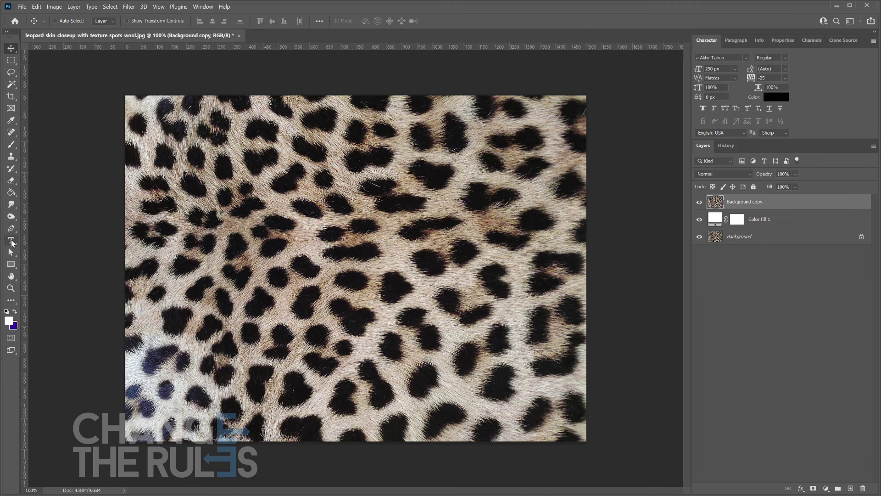
{"action": "left_click", "coordinate": [11, 241]}
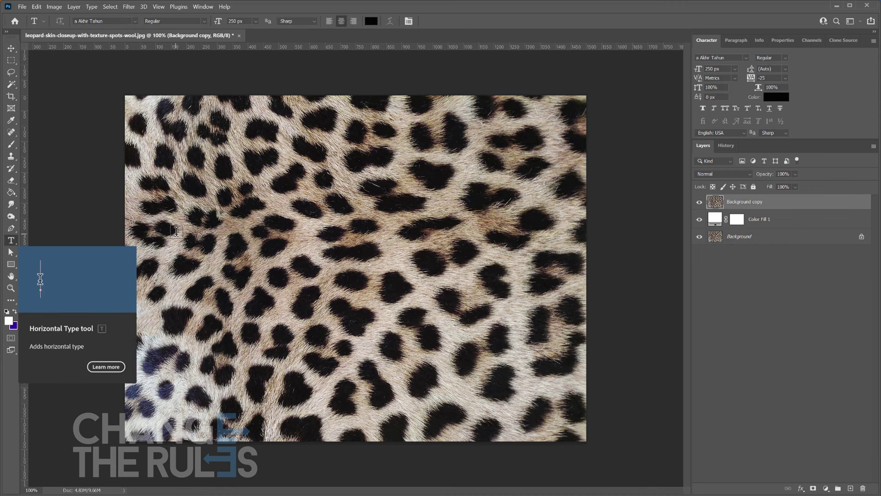
{"action": "left_click", "coordinate": [222, 266]}
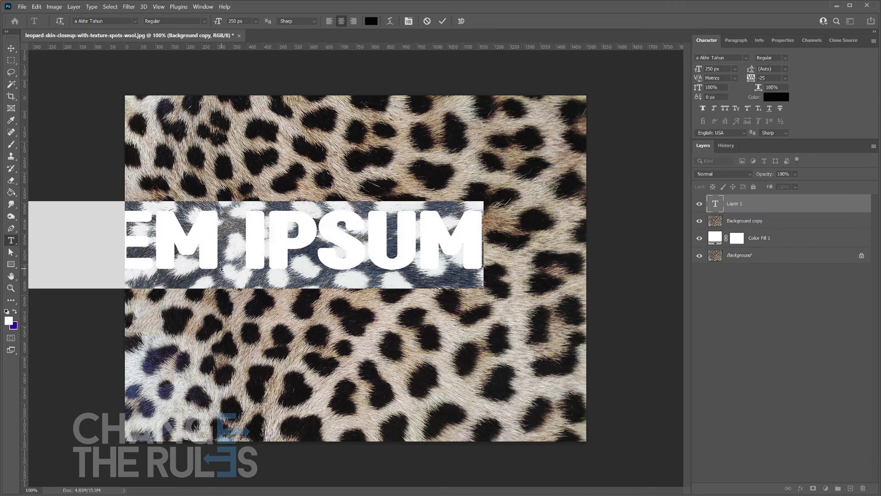
{"action": "type", "text": "rawr!"}
{"action": "key", "text": "ctrl+Return"}
{"action": "key", "text": "v"}
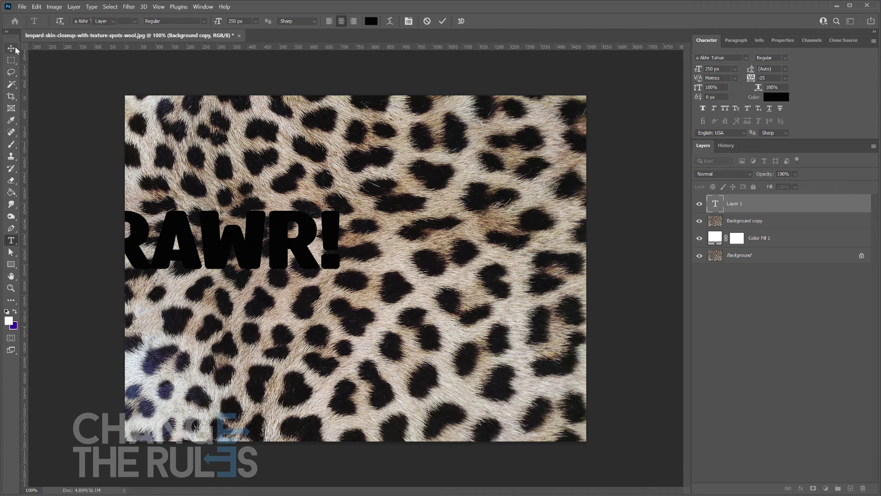
- Move and enlarge the RAWR! text to about 447 px so it spans nearly the full canvas width
{"action": "left_click_drag", "start_coordinate": [240, 256], "coordinate": [306, 226]}
{"action": "key", "text": "ctrl+t"}
{"action": "left_click_drag", "start_coordinate": [393, 250], "coordinate": [478, 289]}
{"action": "key", "text": "Return"}
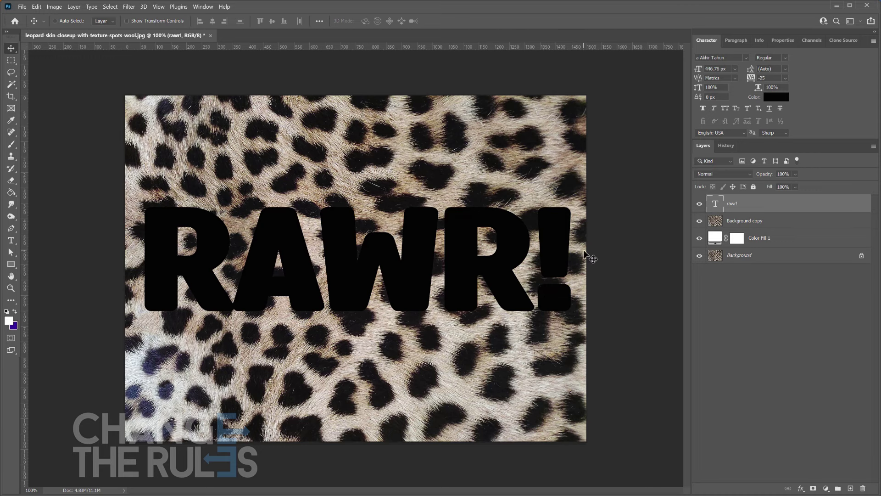
- Load the RAWR! text outline as a selection, hide the text layer, and mask the Background copy layer with it
{"action": "key", "text": "ctrl"}
{"action": "left_click", "coordinate": [717, 205], "text": "ctrl"}
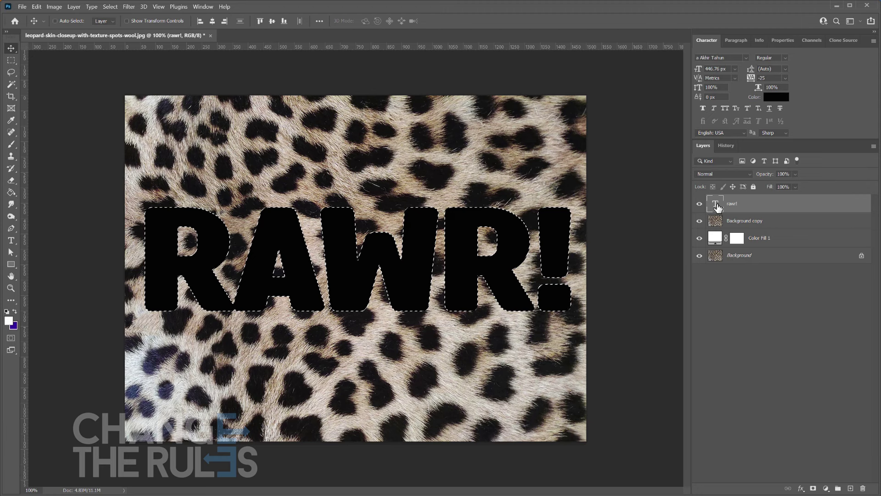
{"action": "left_click", "coordinate": [700, 204]}
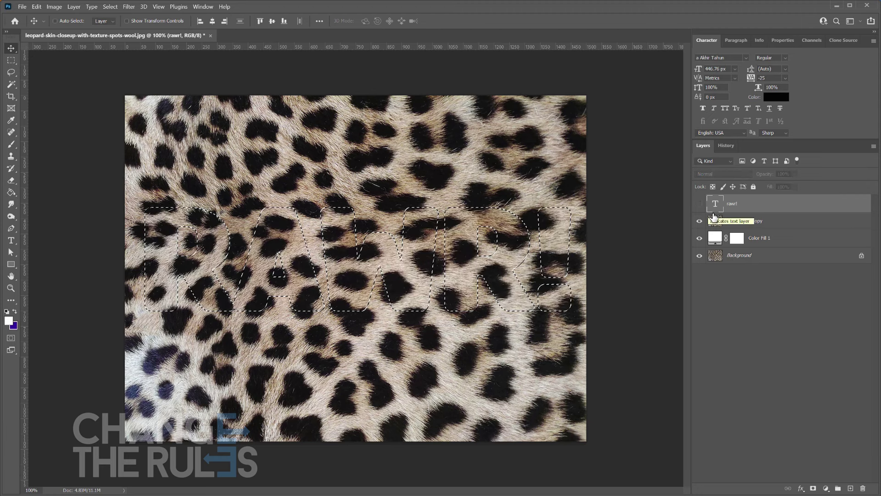
{"action": "left_click", "coordinate": [793, 225]}
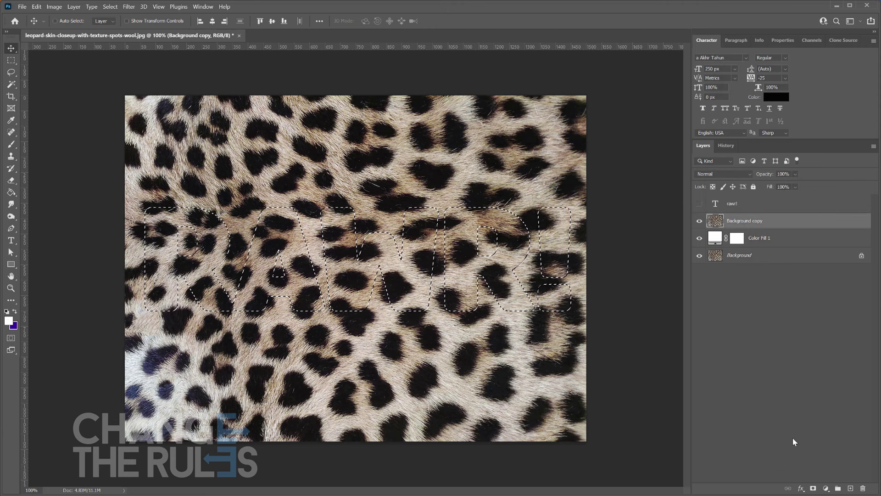
{"action": "left_click", "coordinate": [814, 488]}
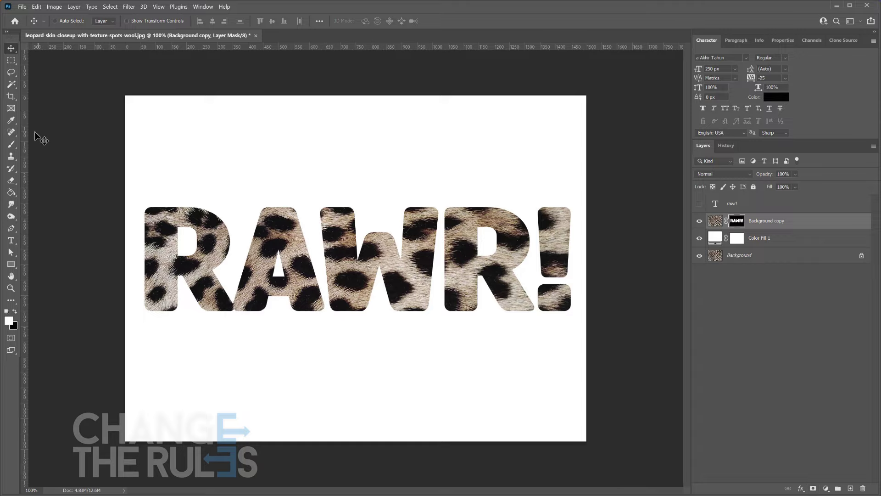
- Find the Dune Grass preset among the brushes and choose it for the Brush tool
{"action": "left_click", "coordinate": [11, 145]}
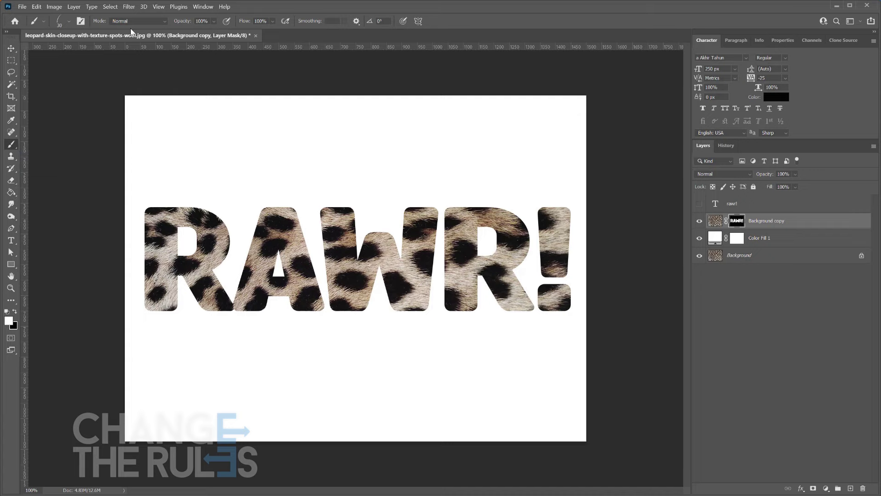
{"action": "left_click", "coordinate": [204, 8]}
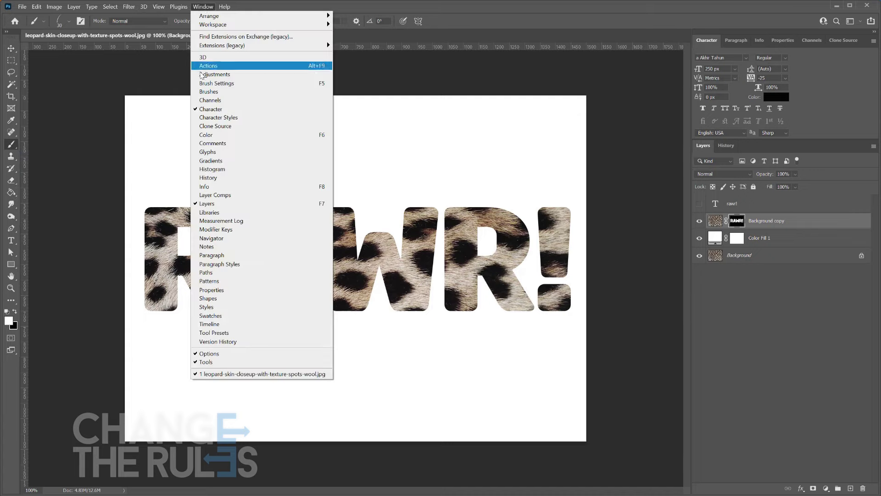
{"action": "left_click", "coordinate": [200, 90]}
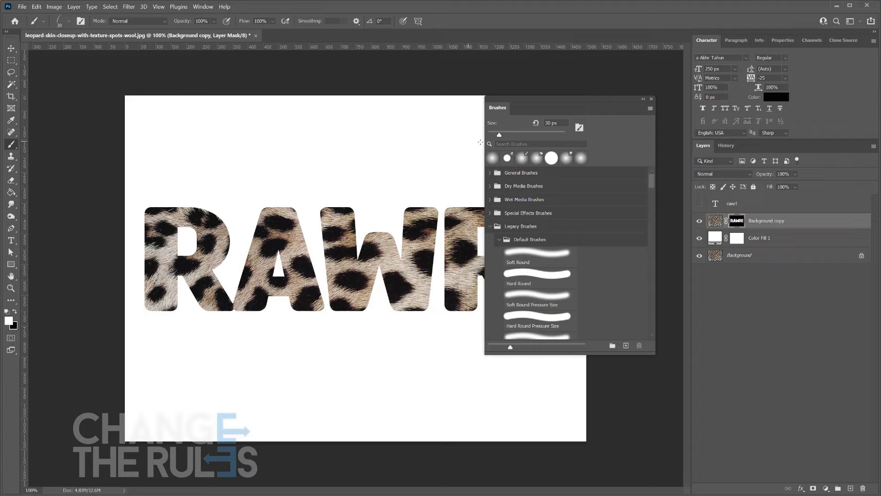
{"action": "left_click", "coordinate": [553, 145]}
{"action": "type", "text": "Dune Grass"}
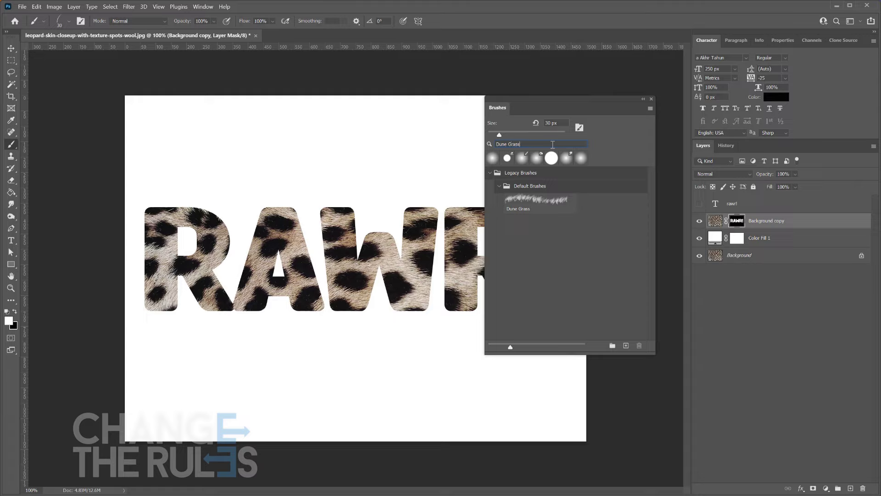
{"action": "left_click", "coordinate": [523, 202]}
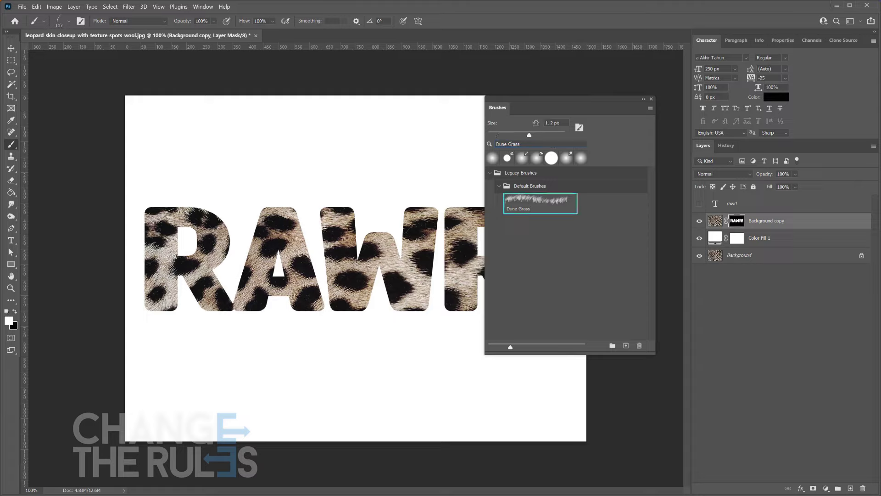
- Configure the Dune Grass brush with Color Dynamics and Transfer off, size 30 px and spacing 1%
{"action": "left_click", "coordinate": [202, 7]}
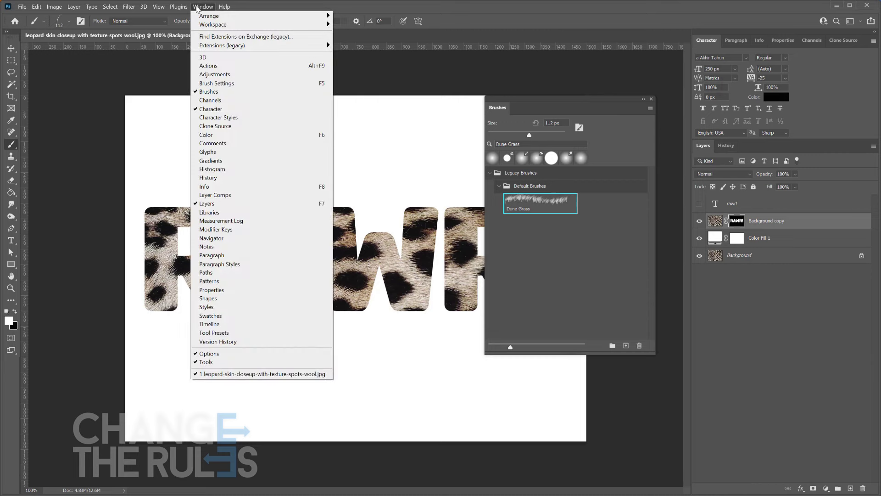
{"action": "left_click", "coordinate": [217, 83]}
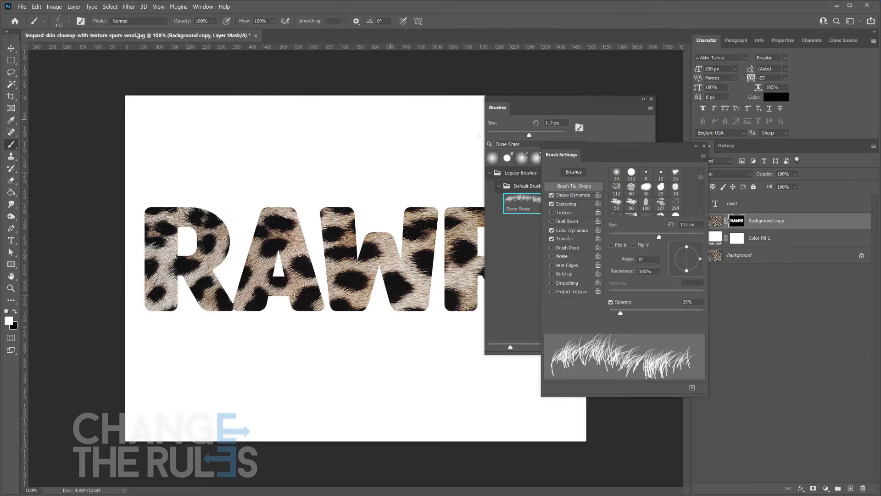
{"action": "left_click_drag", "start_coordinate": [601, 144], "coordinate": [591, 145]}
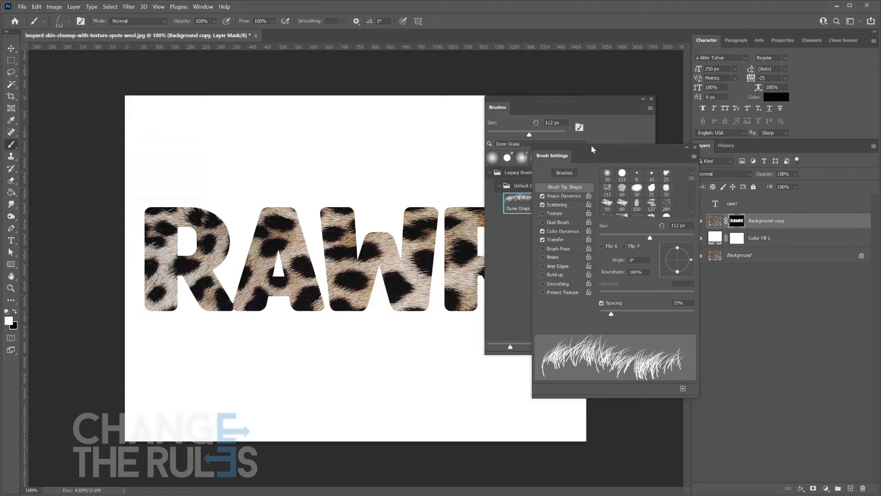
{"action": "left_click", "coordinate": [542, 231]}
{"action": "left_click_drag", "start_coordinate": [679, 226], "coordinate": [668, 227]}
{"action": "type", "text": "30"}
{"action": "key", "text": "Return"}
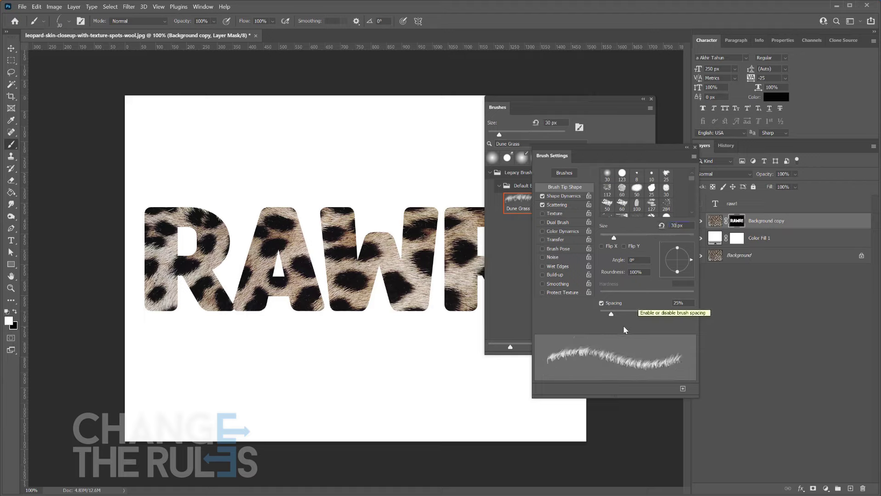
{"action": "left_click", "coordinate": [613, 313]}
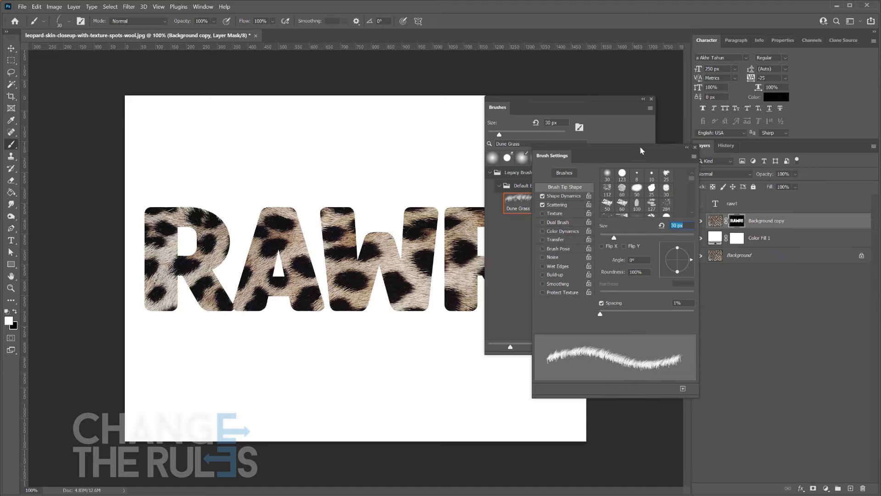
{"action": "left_click_drag", "start_coordinate": [641, 149], "coordinate": [633, 150]}
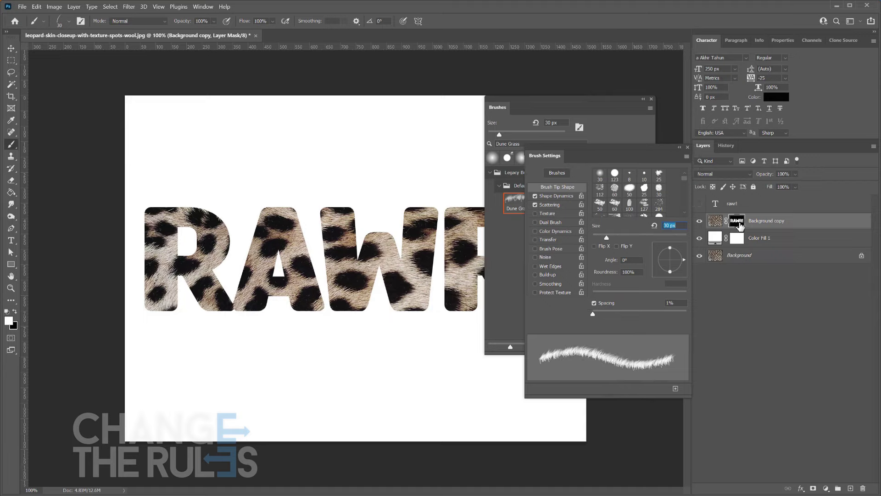
- Load the Background copy layer mask as a selection and close both floating brush panels
{"action": "left_click_drag", "start_coordinate": [740, 226], "coordinate": [736, 225]}
{"action": "left_click", "coordinate": [736, 224], "text": "ctrl"}
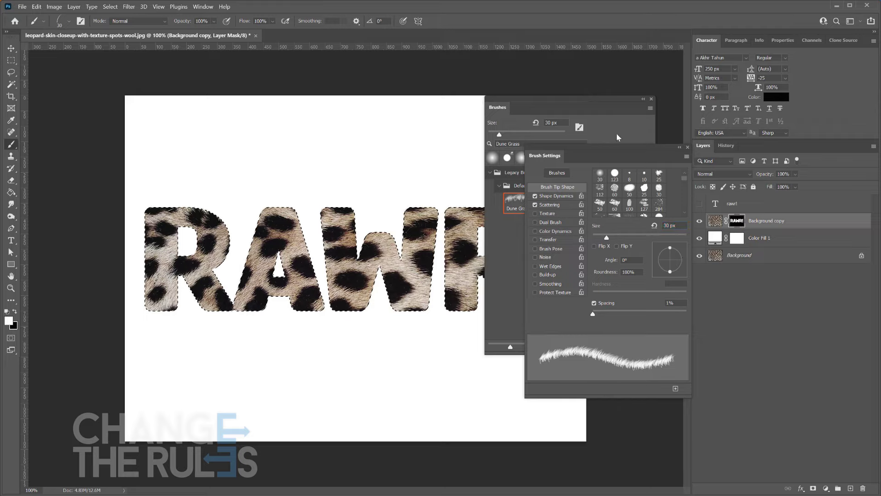
{"action": "left_click", "coordinate": [605, 101]}
{"action": "left_click_drag", "start_coordinate": [605, 100], "coordinate": [676, 276]}
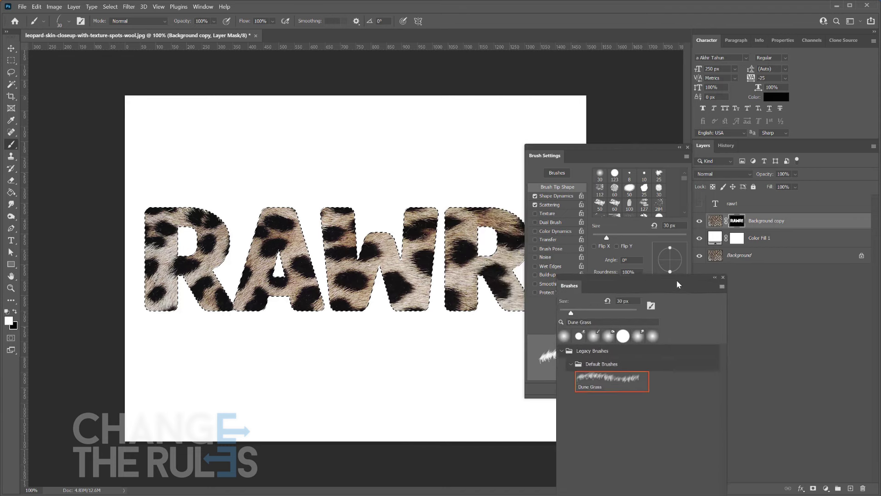
{"action": "mouse_move", "coordinate": [594, 145]}
{"action": "left_mouse_down"}
{"action": "mouse_move", "coordinate": [639, 238]}
{"action": "mouse_move", "coordinate": [668, 328]}
{"action": "left_mouse_up"}
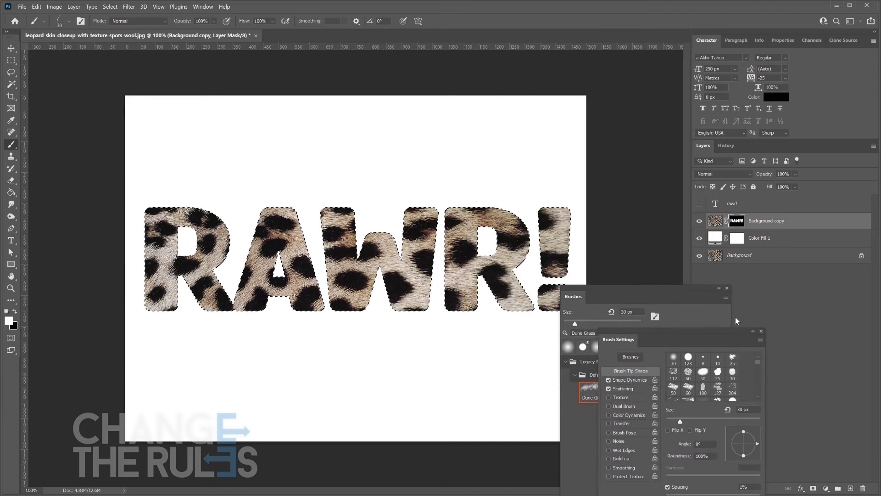
{"action": "left_click", "coordinate": [762, 331]}
{"action": "left_click", "coordinate": [727, 287]}
- Convert the RAWR! selection into a work path with the offered tolerance
{"action": "left_click", "coordinate": [12, 60]}
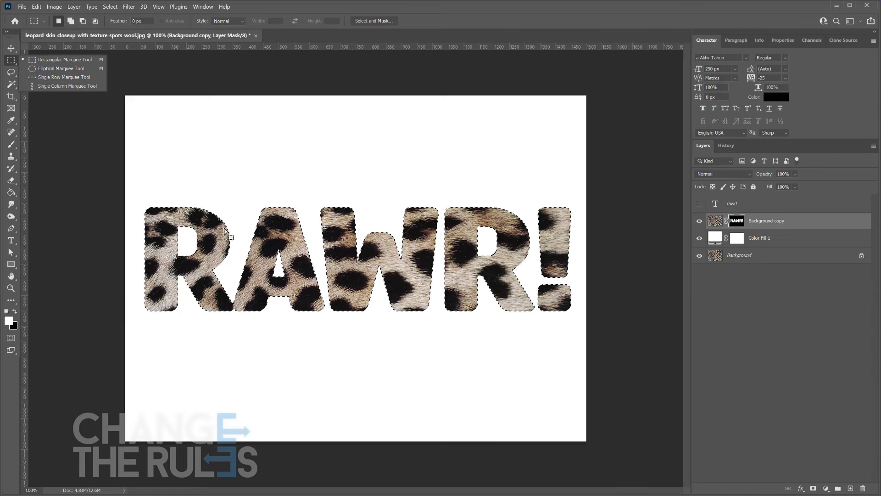
{"action": "right_click", "coordinate": [193, 211]}
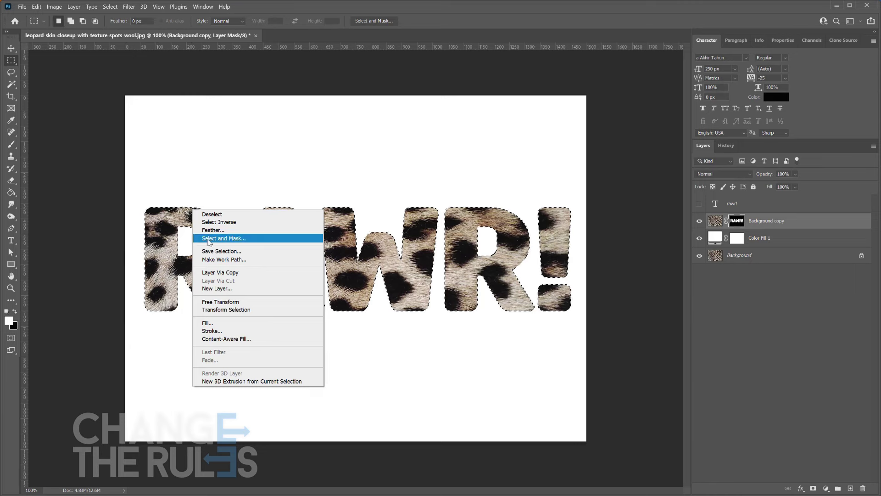
{"action": "left_click", "coordinate": [219, 260]}
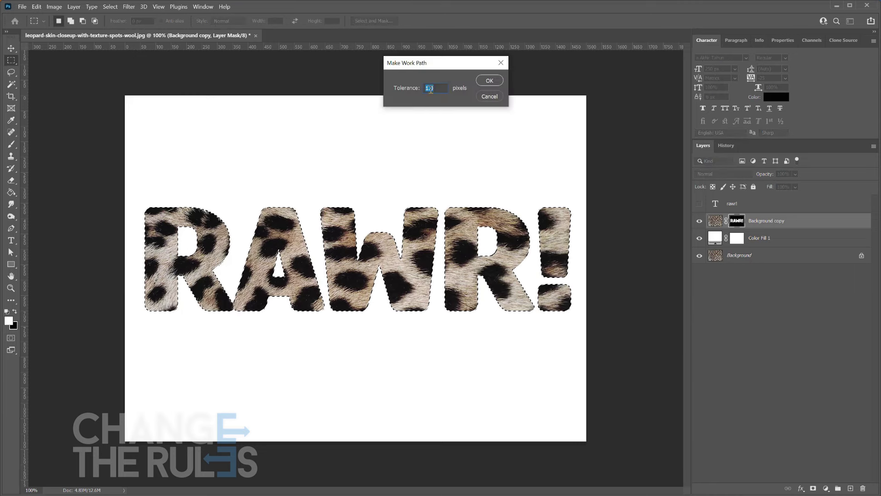
{"action": "left_click", "coordinate": [491, 81]}
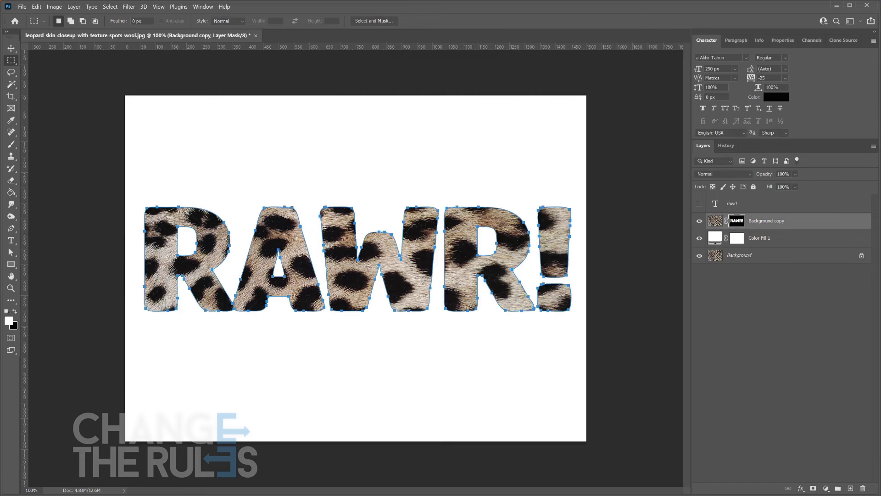
- Stroke the RAWR! work path on the Background copy layer mask using the Brush with Simulate Pressure on
{"action": "left_click", "coordinate": [11, 228]}
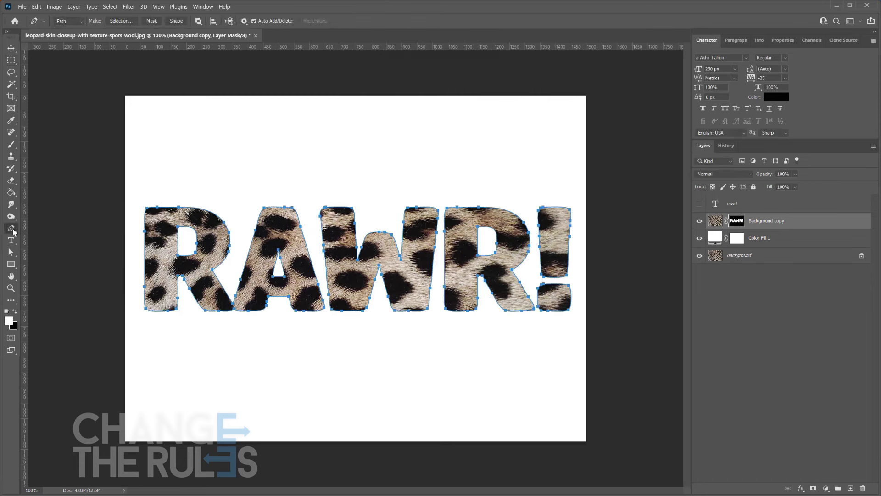
{"action": "right_click", "coordinate": [165, 209]}
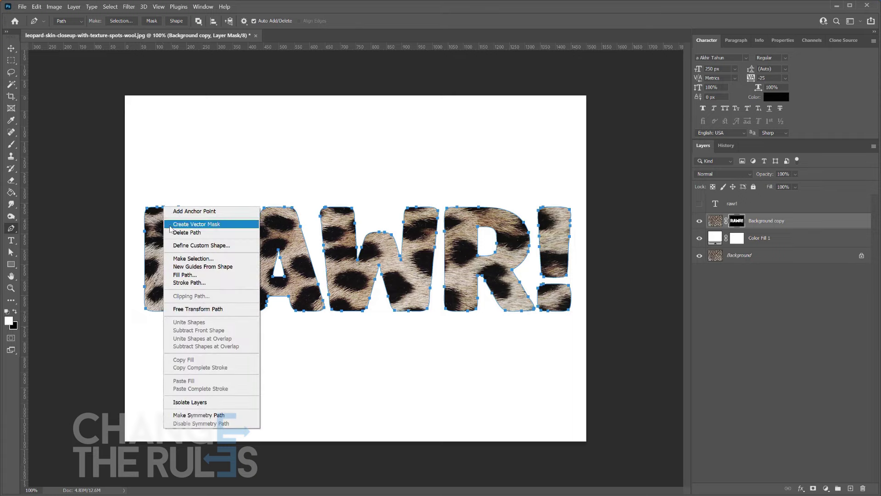
{"action": "left_click", "coordinate": [189, 282]}
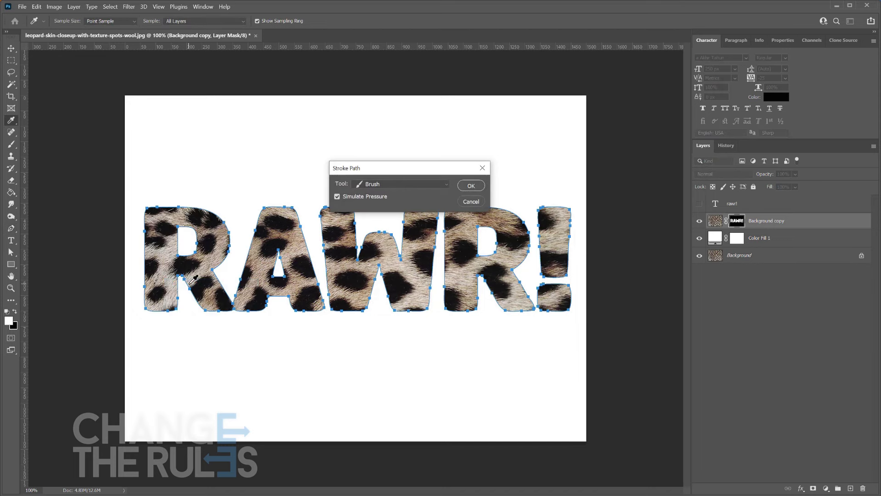
{"action": "left_click", "coordinate": [442, 185]}
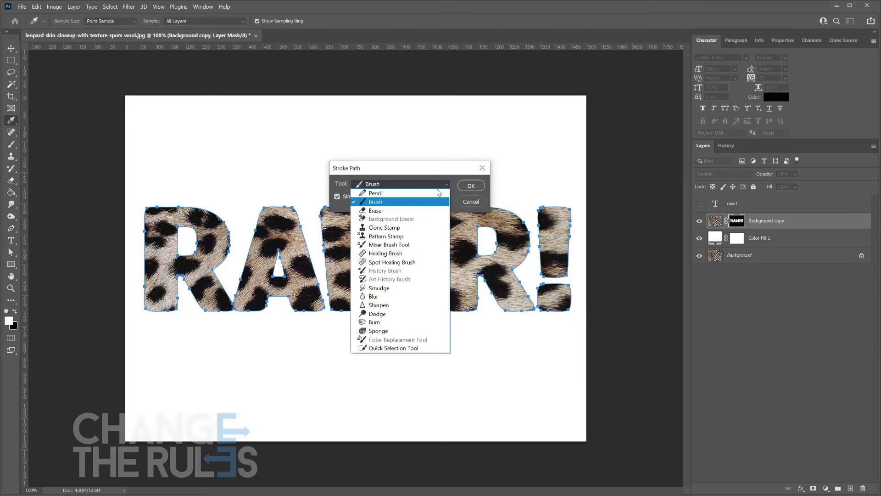
{"action": "left_click", "coordinate": [391, 202]}
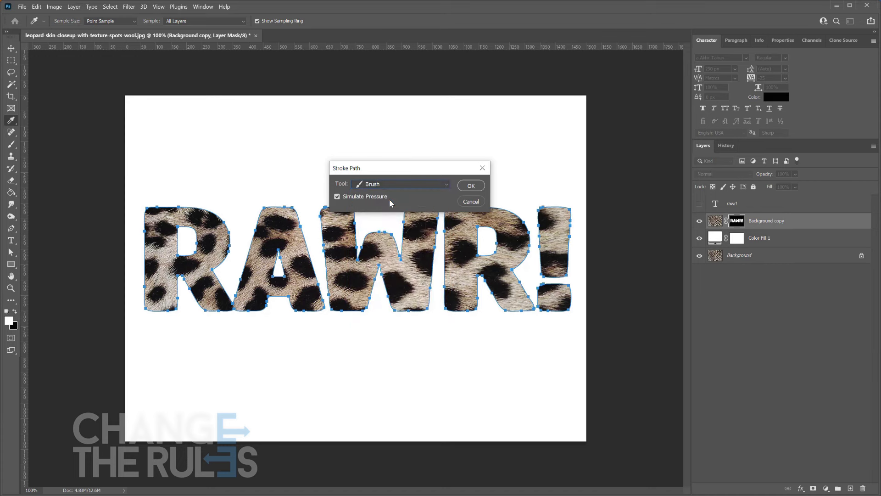
{"action": "left_click", "coordinate": [472, 186]}
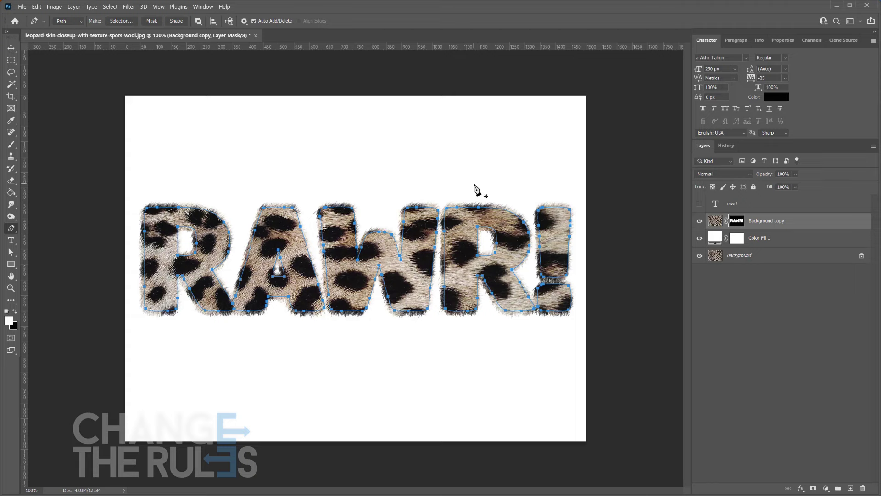
- Delete the work path around the RAWR! letters and switch to the Move tool
{"action": "right_click", "coordinate": [470, 210]}
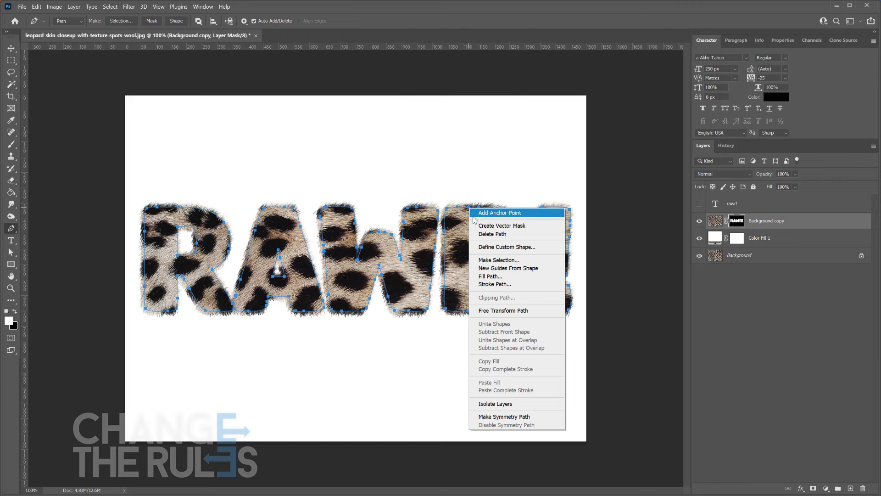
{"action": "left_click", "coordinate": [487, 235]}
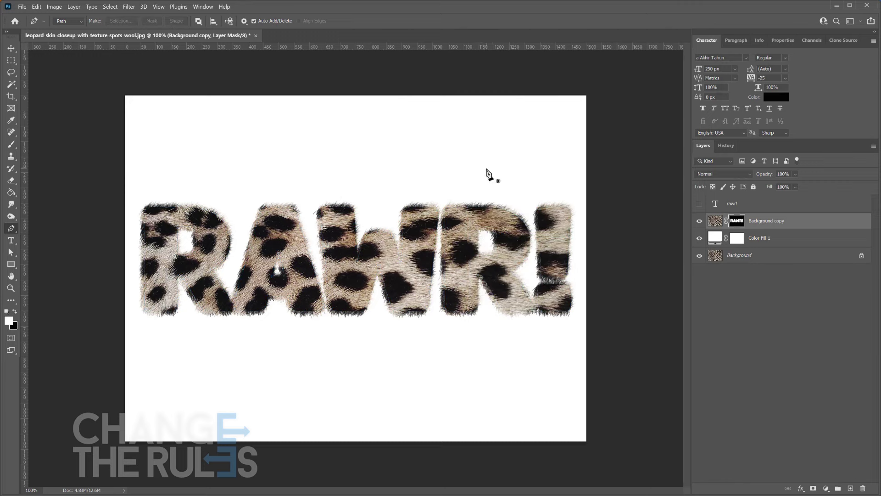
{"action": "left_click", "coordinate": [11, 50]}
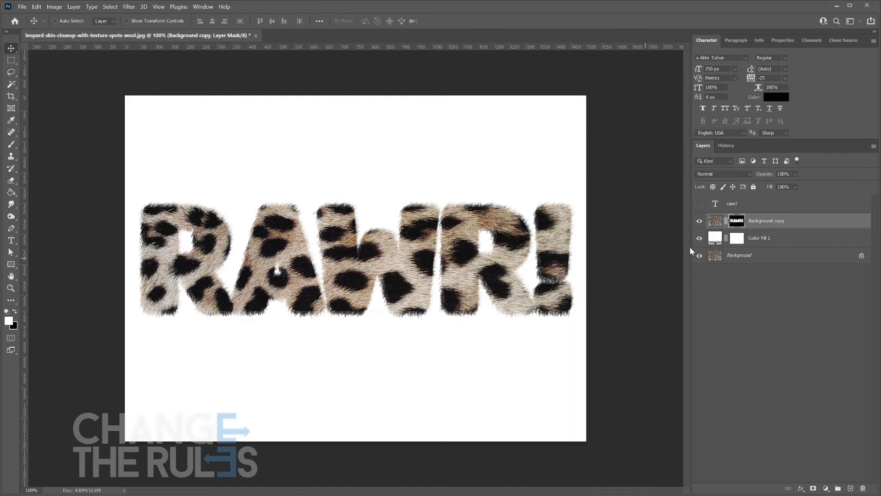
- Change the Color Fill 1 background layer to a light mint green
{"action": "double_click", "coordinate": [716, 237]}
{"action": "left_click", "coordinate": [571, 250]}
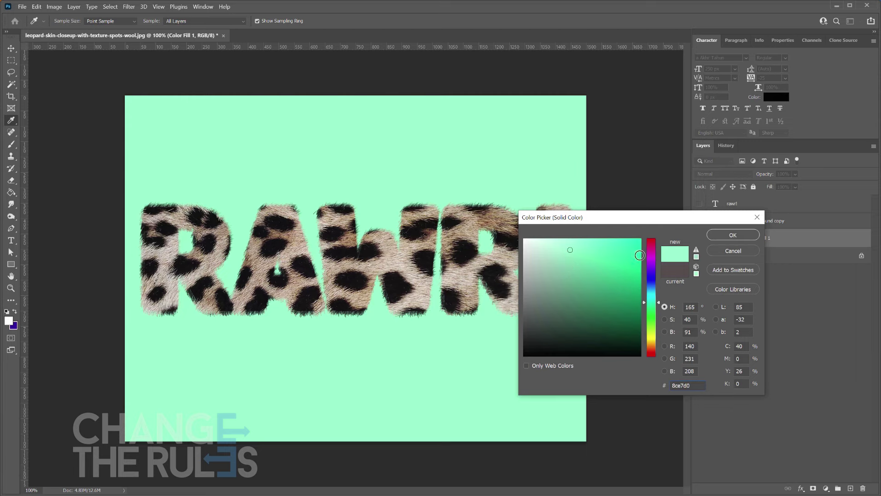
{"action": "left_click", "coordinate": [733, 236]}
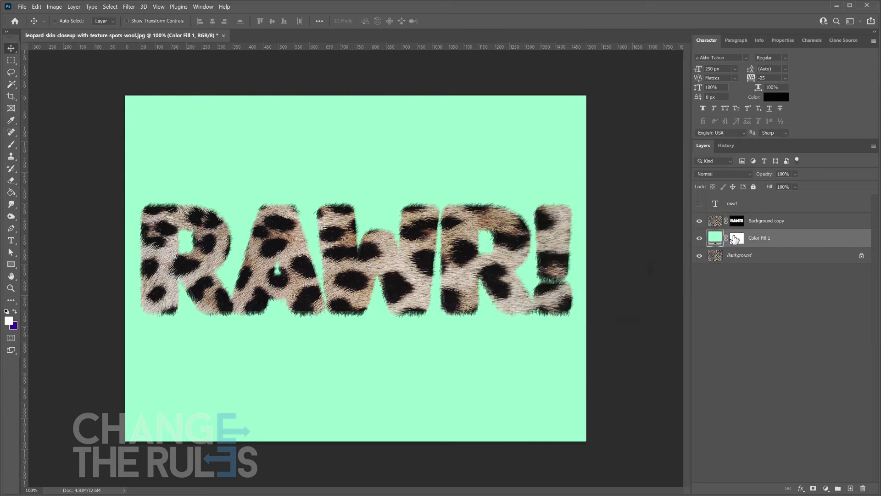